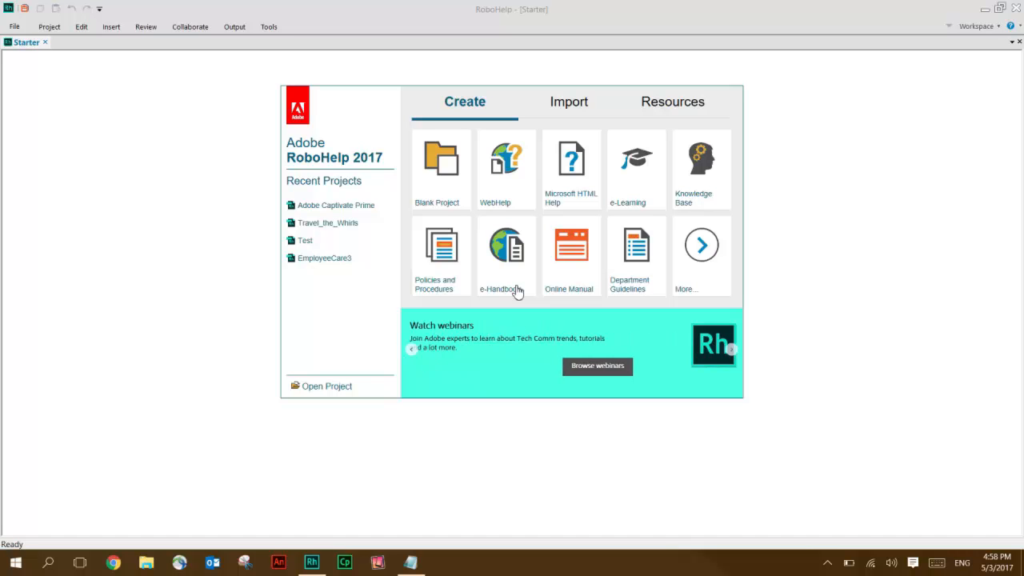
Review the project path, output layout and output folder arguments in the Frameless.bat script in Notepad
{"action": "left_click", "coordinate": [410, 562]}
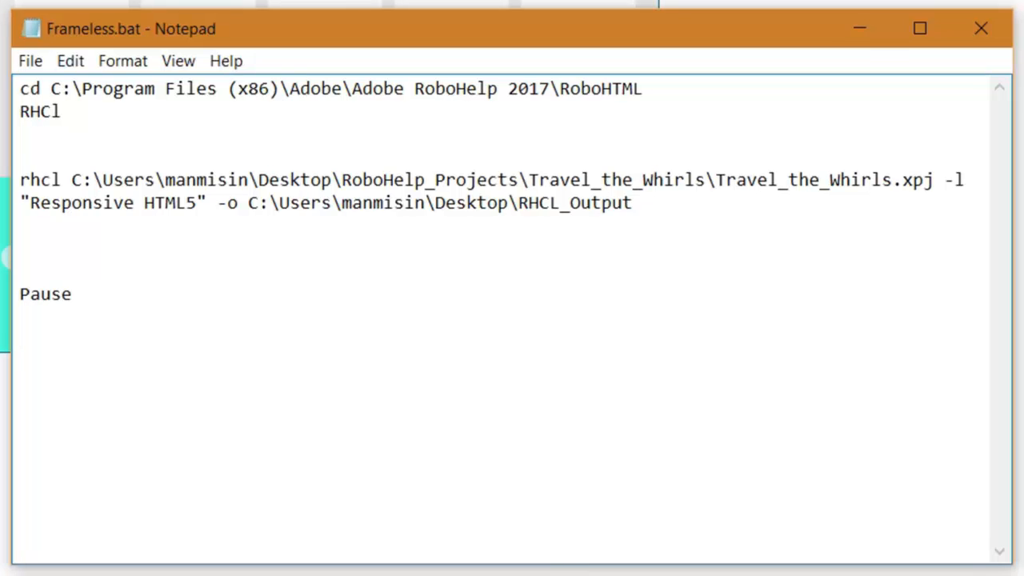
{"action": "left_click_drag", "start_coordinate": [946, 177], "coordinate": [72, 181]}
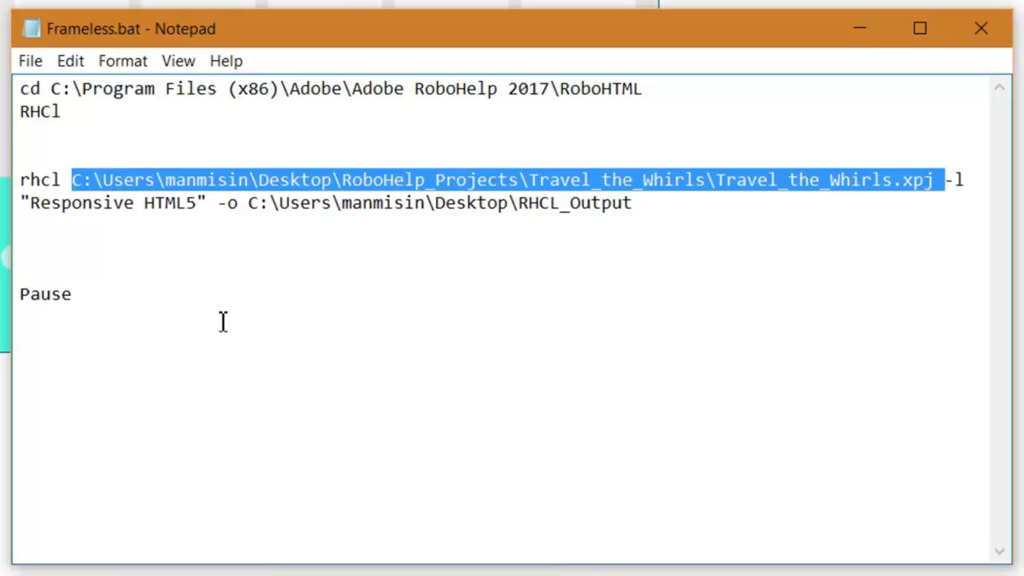
{"action": "left_click_drag", "start_coordinate": [217, 204], "coordinate": [22, 200]}
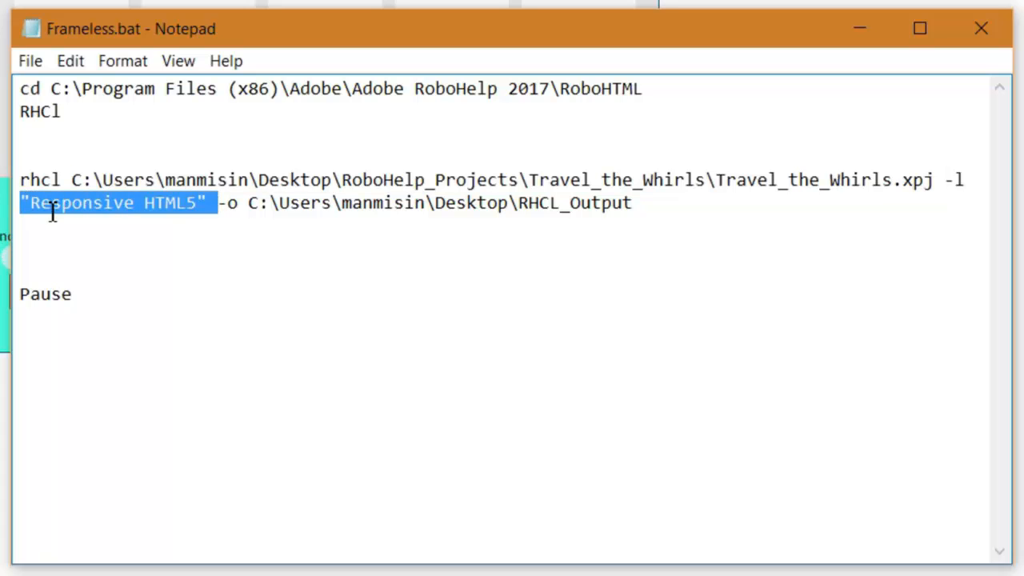
{"action": "left_click", "coordinate": [655, 202]}
{"action": "left_click_drag", "start_coordinate": [656, 202], "coordinate": [249, 204]}
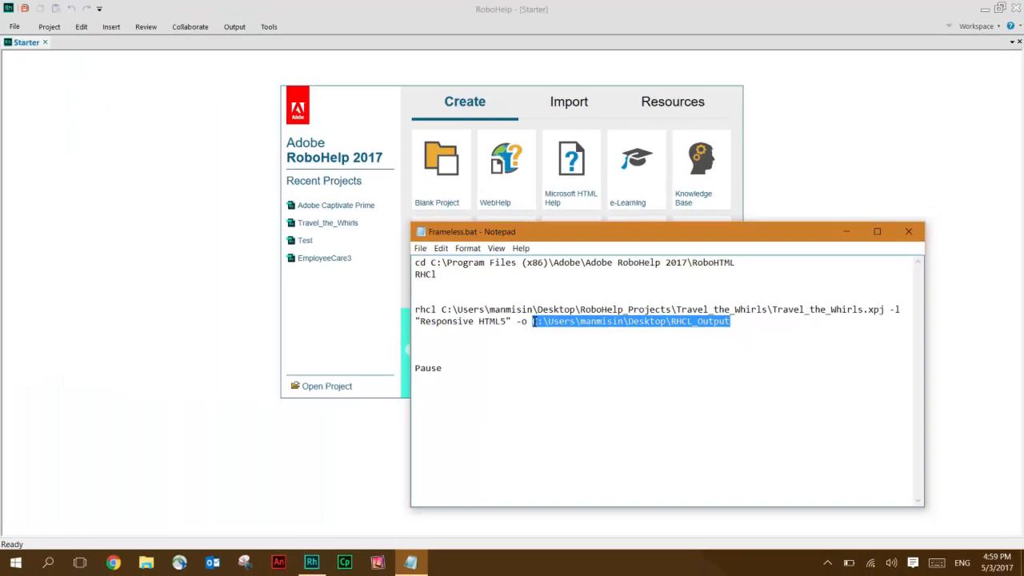
{"action": "left_click", "coordinate": [224, 457]}
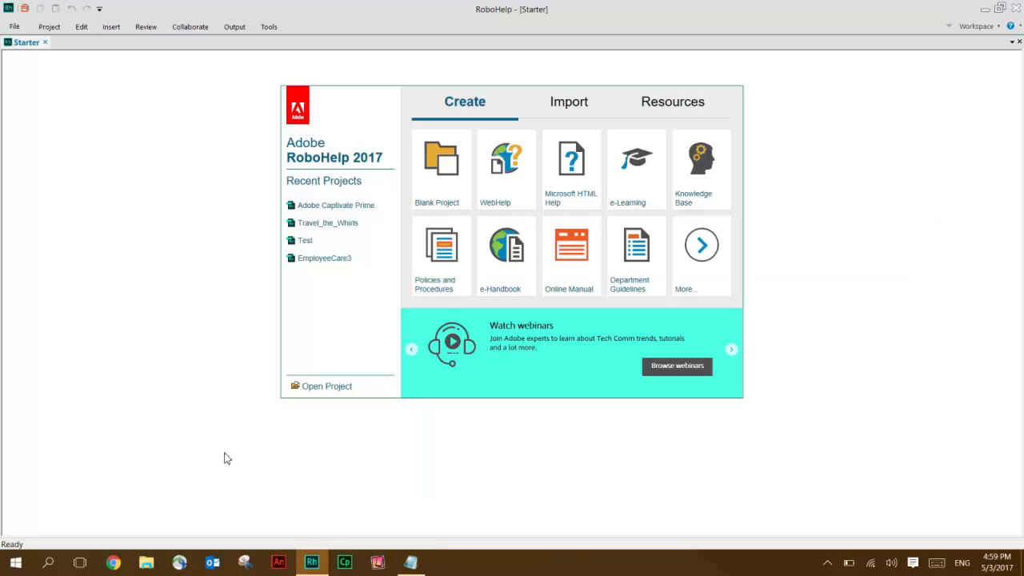
Search Windows for "task" and open Task Scheduler
{"action": "key", "text": "super"}
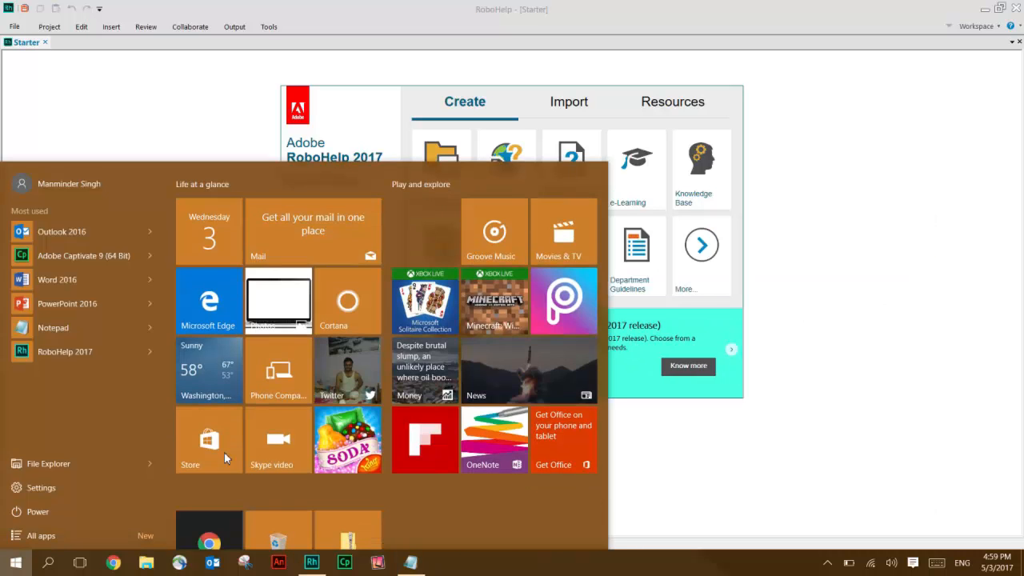
{"action": "type", "text": "task"}
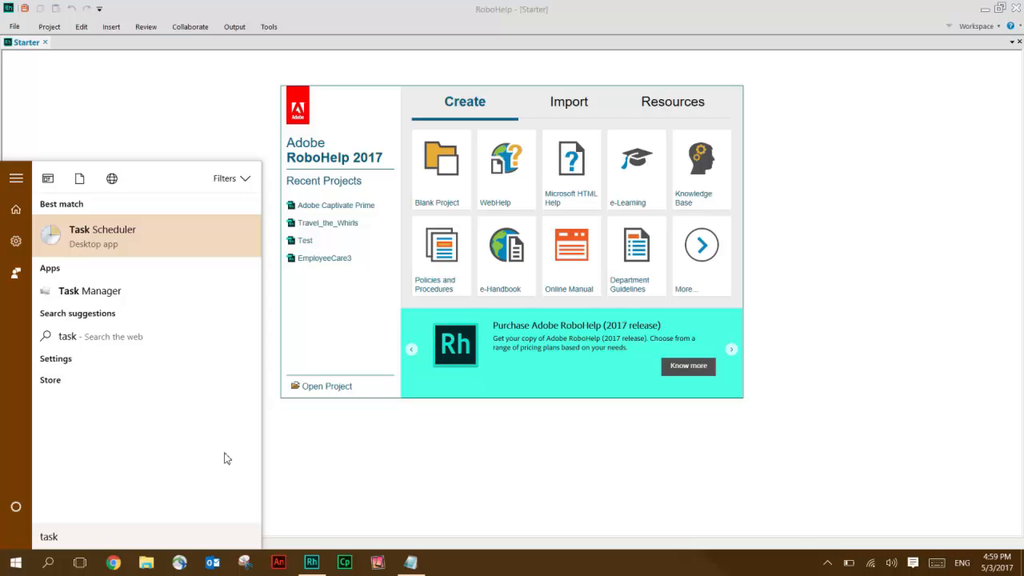
{"action": "key", "text": "Return"}
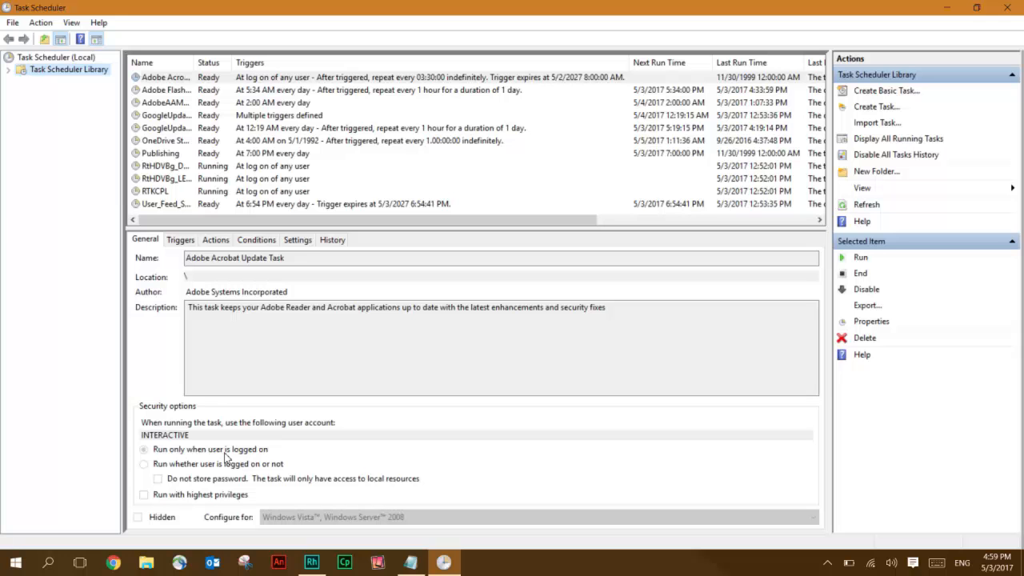
Examine the general settings, triggers and actions of the existing Publishing task
{"action": "left_click", "coordinate": [244, 154]}
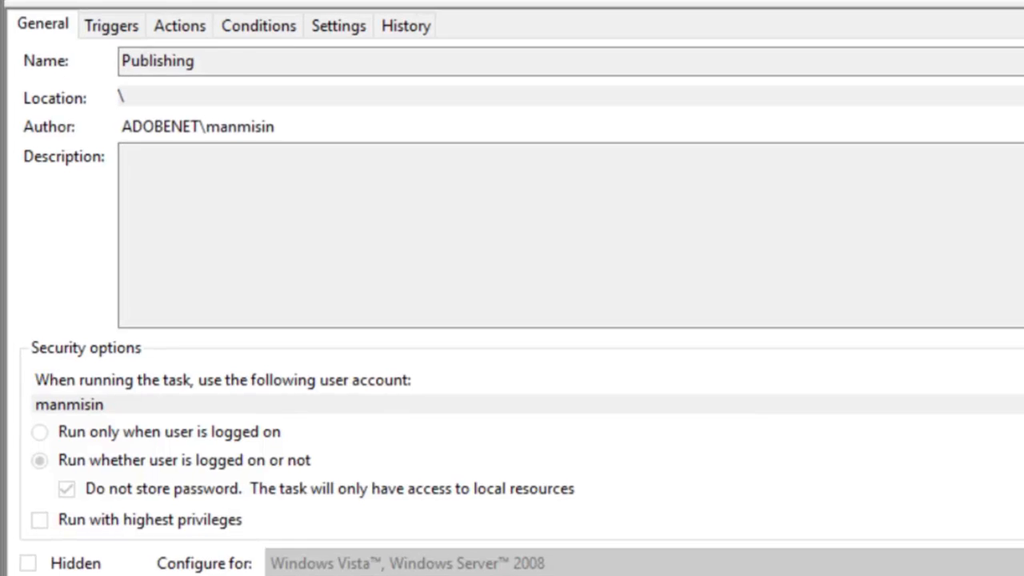
{"action": "left_click", "coordinate": [128, 31]}
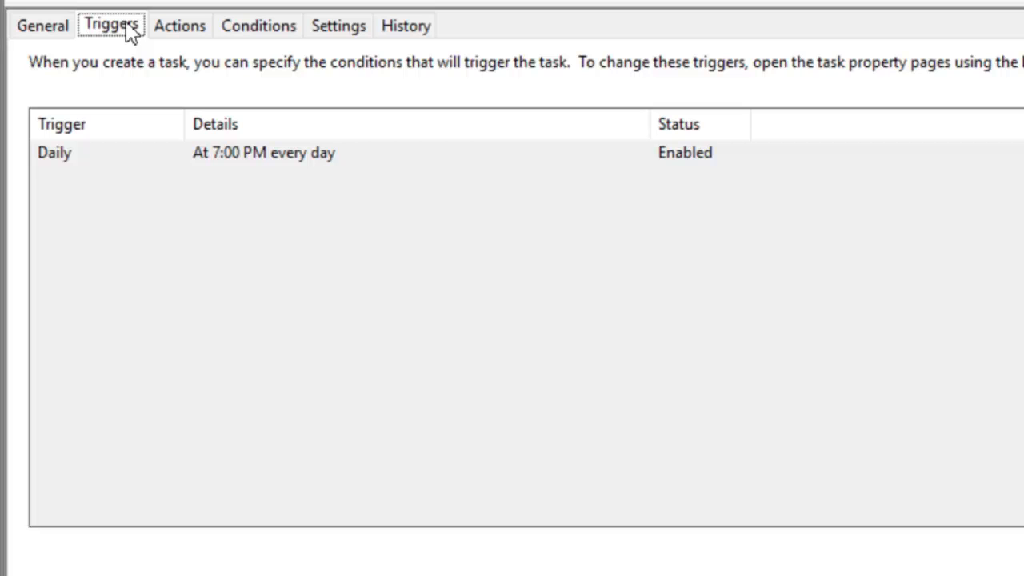
{"action": "left_click", "coordinate": [186, 36]}
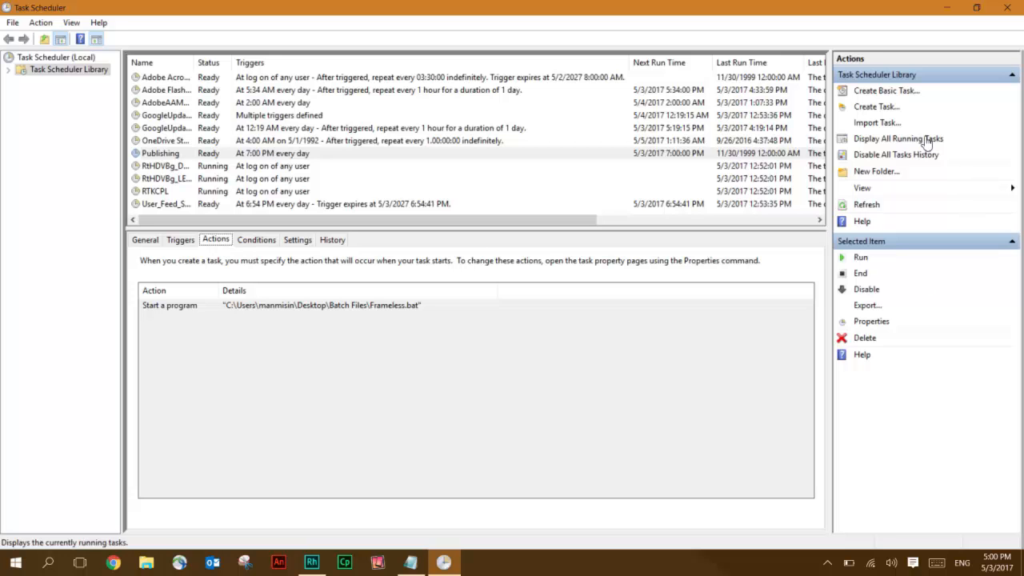
Start a new full task, not a basic one, and name it RoboHelp Publishing
{"action": "left_click", "coordinate": [874, 108]}
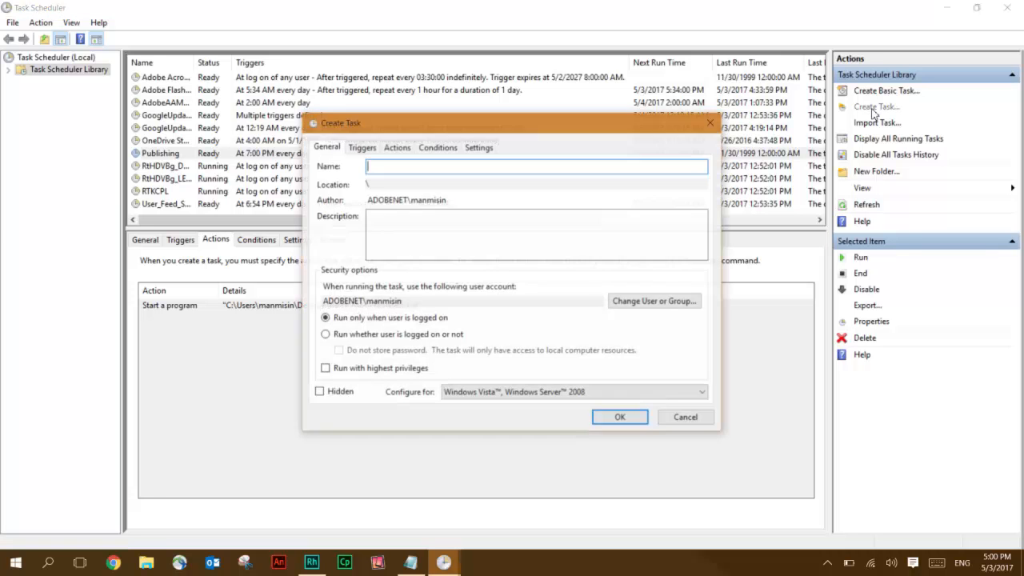
{"action": "type", "text": "RoboHelp Pub"}
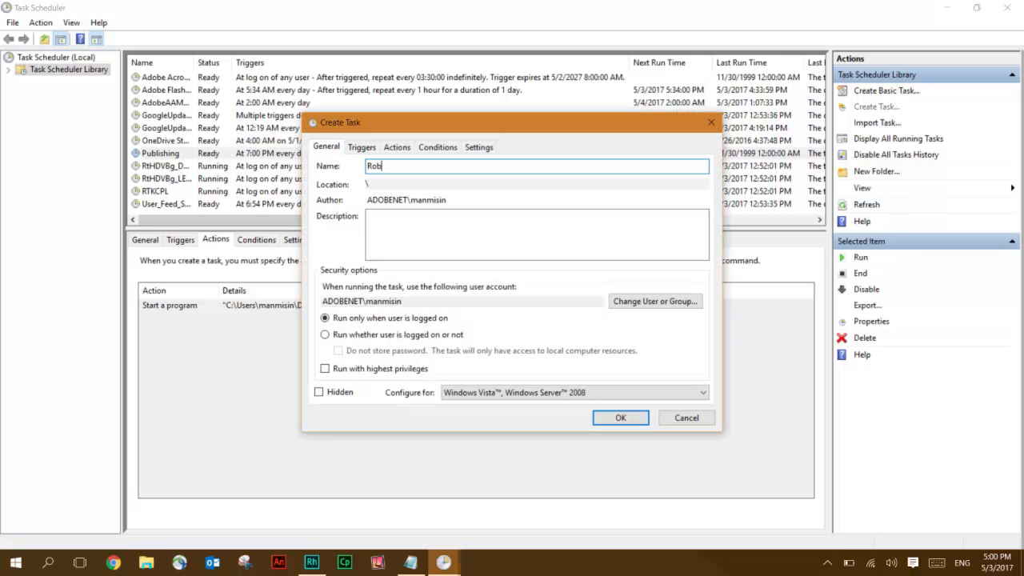
{"action": "type", "text": "lishing"}
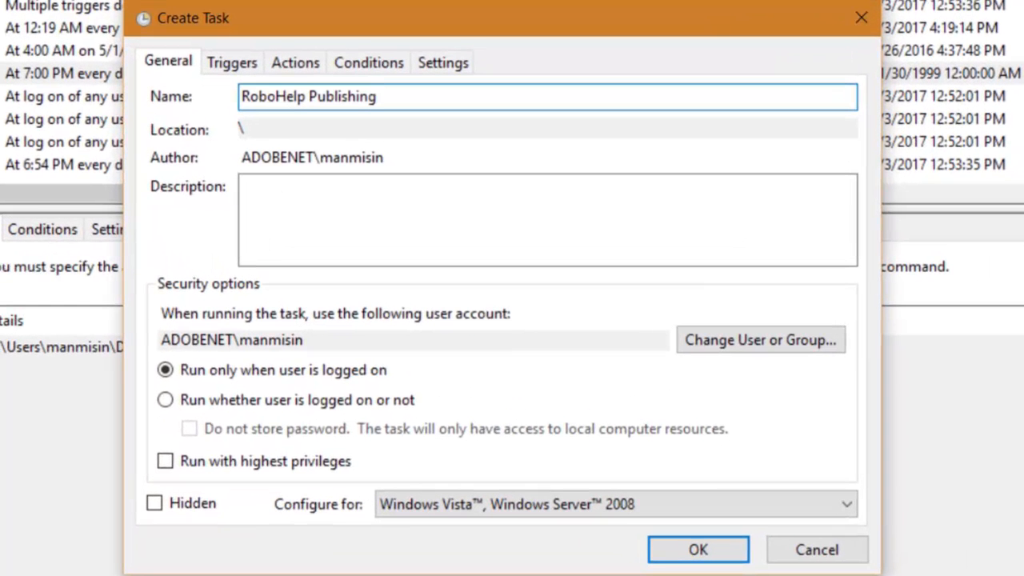
Add a daily scheduled trigger to the task with a start time of 9:00:00 PM
{"action": "left_click", "coordinate": [222, 70]}
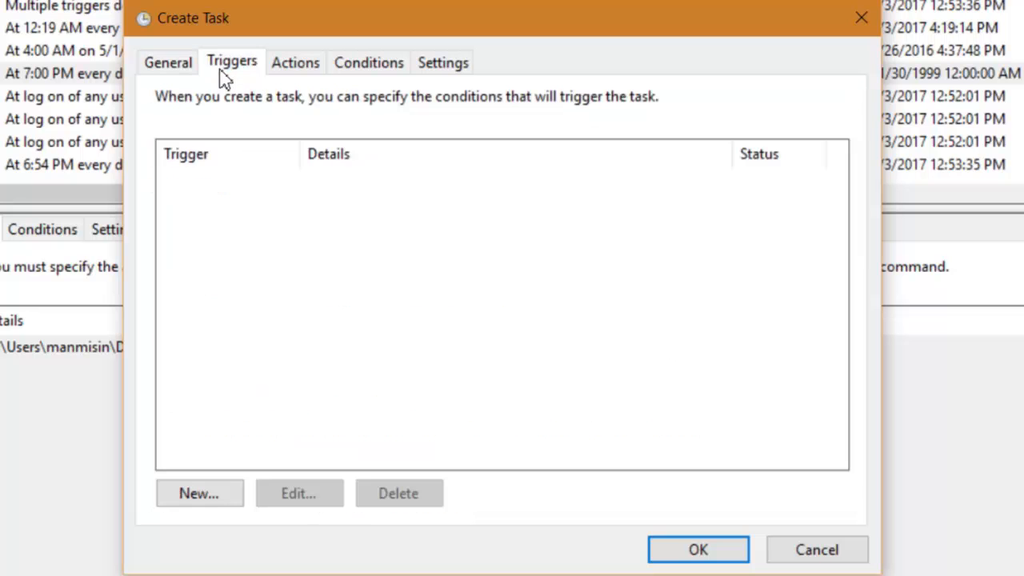
{"action": "left_click", "coordinate": [205, 508]}
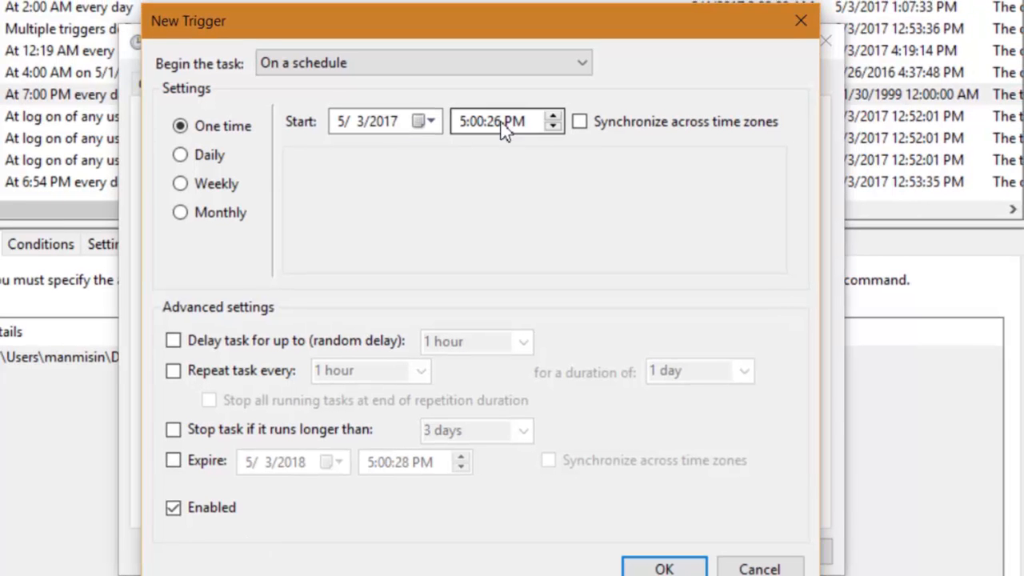
{"action": "left_click", "coordinate": [466, 122]}
{"action": "type", "text": "9"}
{"action": "left_click", "coordinate": [482, 122]}
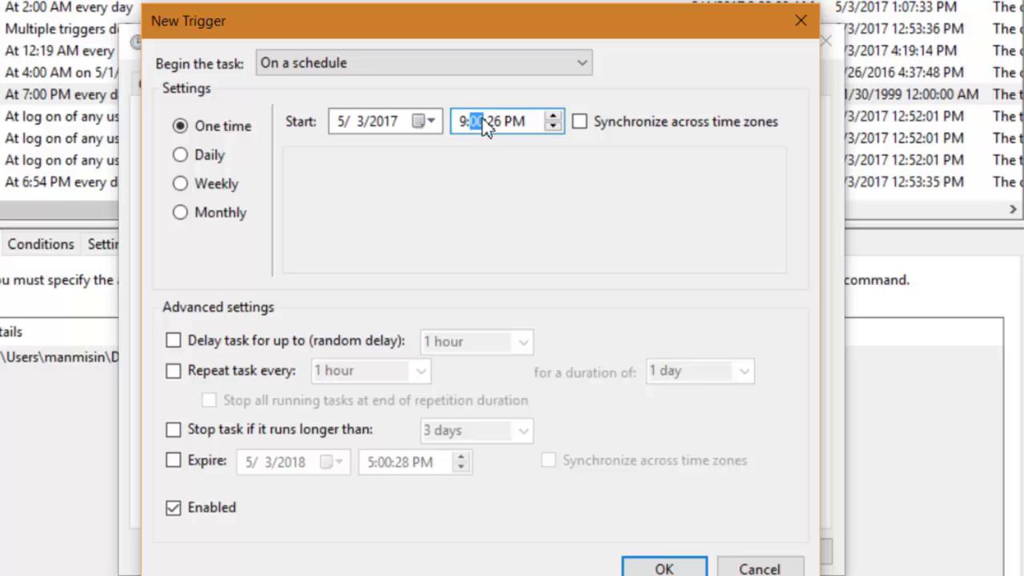
{"action": "left_click", "coordinate": [496, 122]}
{"action": "type", "text": "00"}
{"action": "left_click", "coordinate": [200, 158]}
{"action": "left_click", "coordinate": [665, 569]}
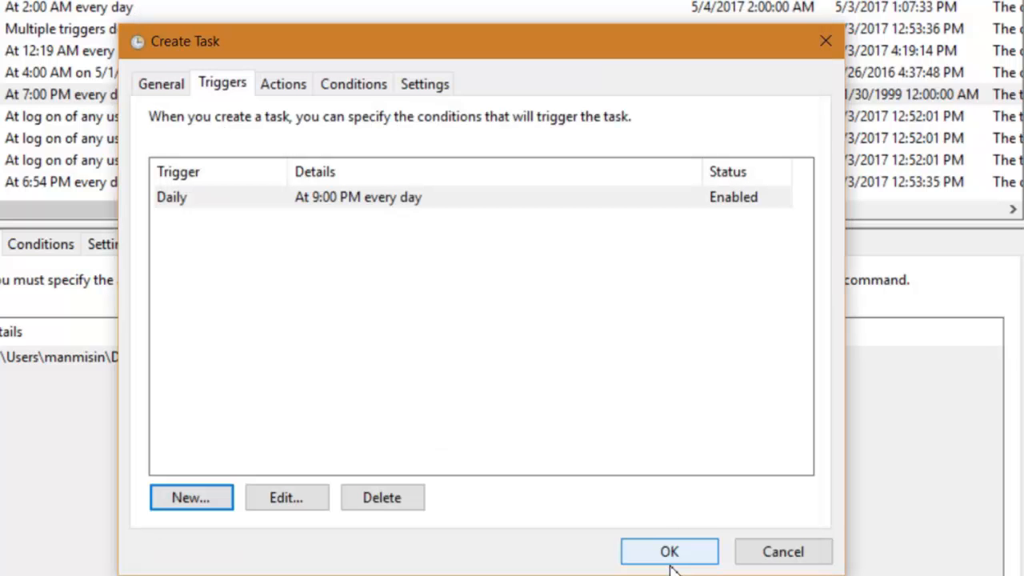
Add a Start a program action that runs Frameless.bat from the Batch Files folder on the Desktop
{"action": "left_click", "coordinate": [296, 90]}
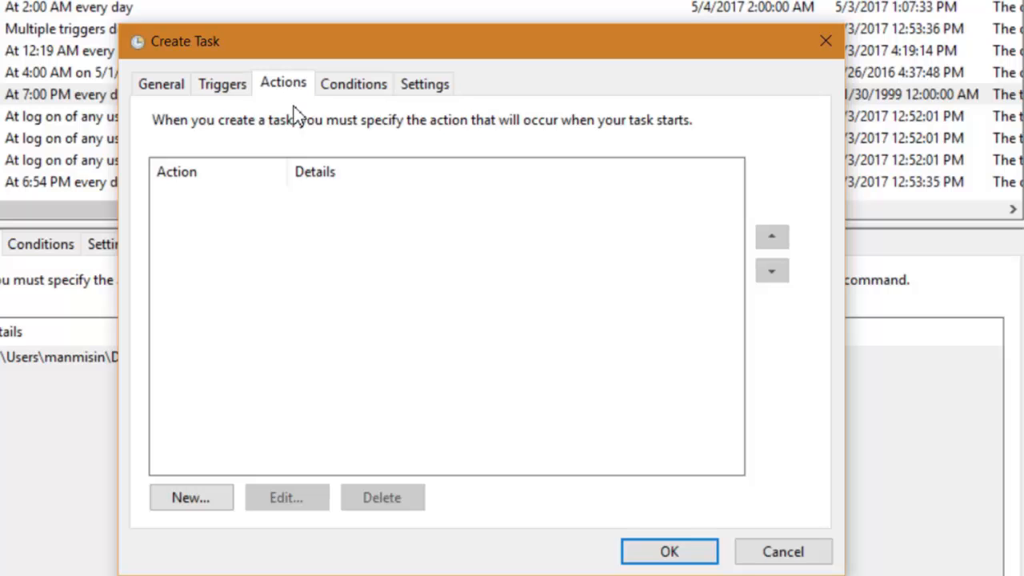
{"action": "left_click", "coordinate": [222, 499]}
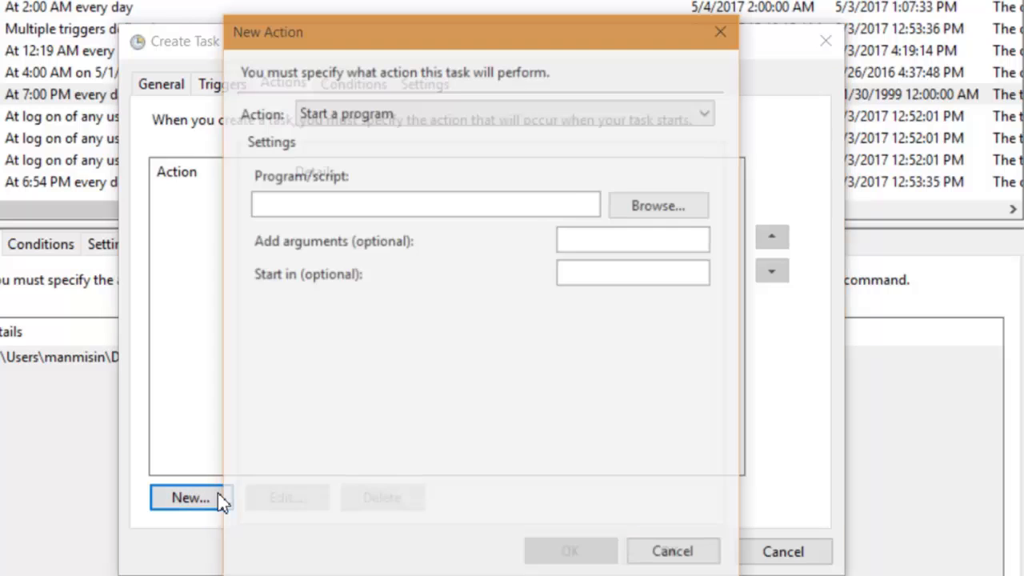
{"action": "left_click", "coordinate": [660, 206]}
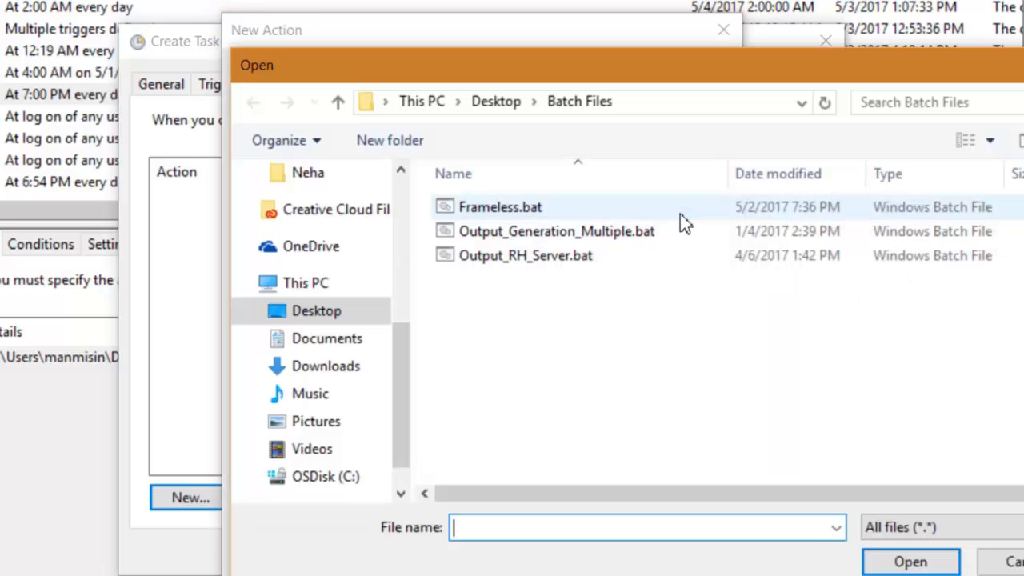
{"action": "left_click", "coordinate": [582, 210]}
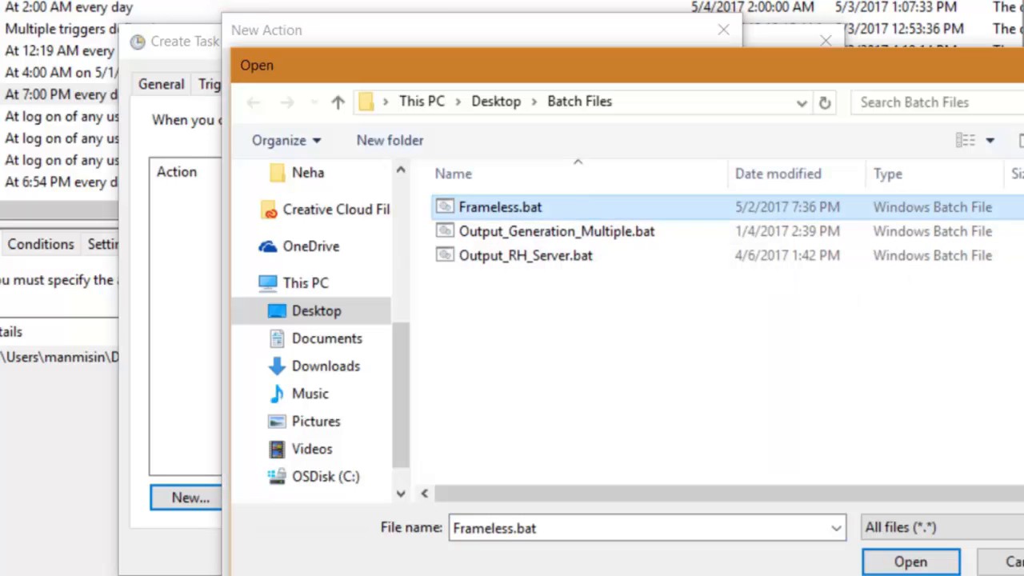
{"action": "left_click", "coordinate": [932, 562]}
{"action": "left_click", "coordinate": [573, 554]}
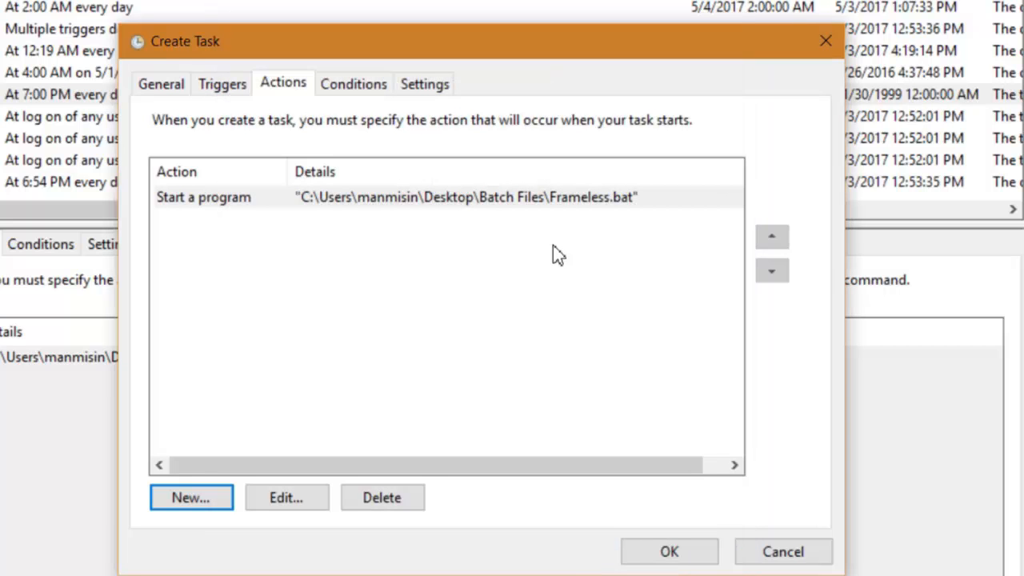
Set the task to run whether the user is logged on or not, without storing the password, and save it
{"action": "left_click", "coordinate": [157, 90]}
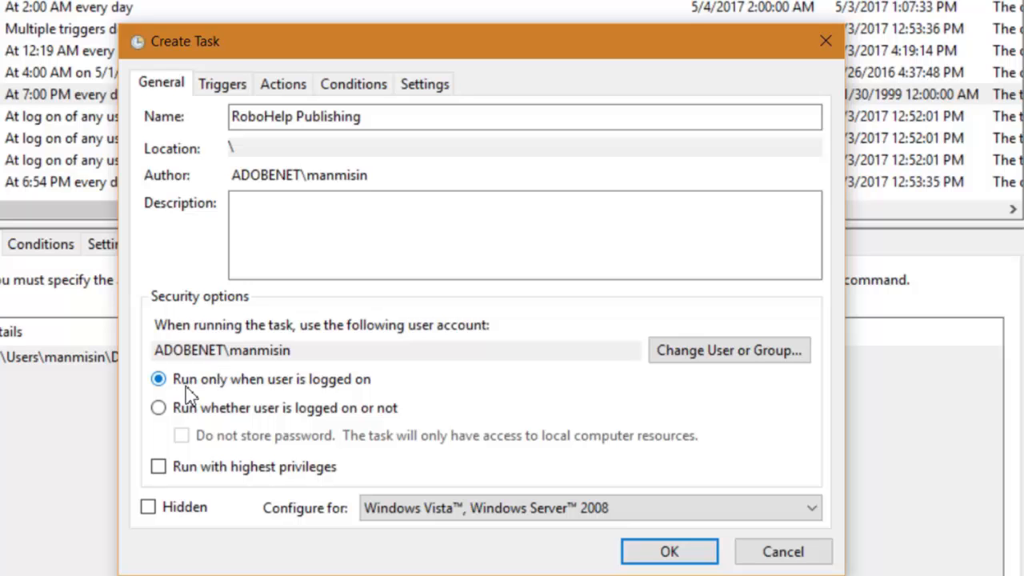
{"action": "left_click", "coordinate": [159, 408]}
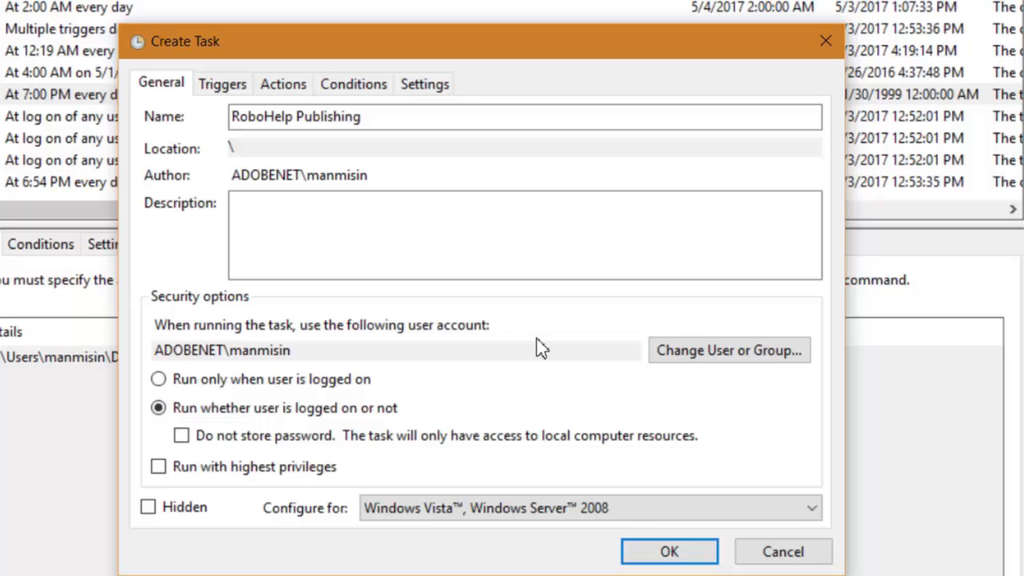
{"action": "left_click", "coordinate": [181, 435]}
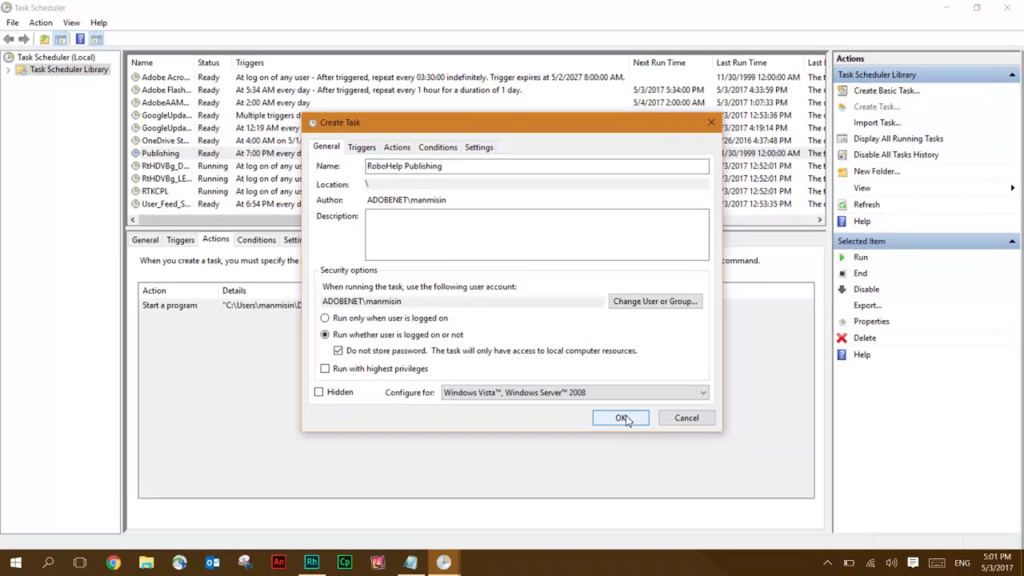
{"action": "left_click", "coordinate": [631, 444]}
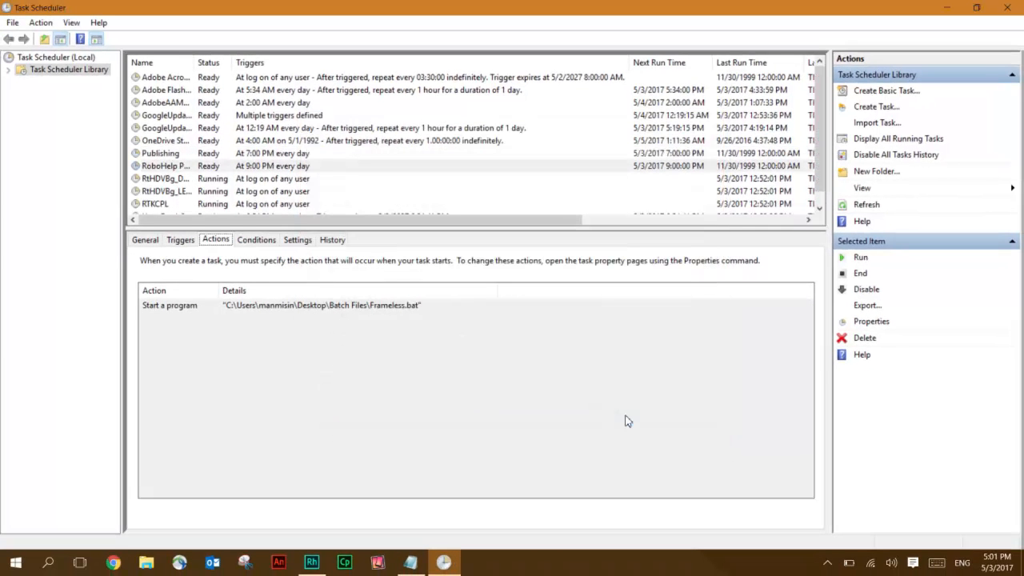